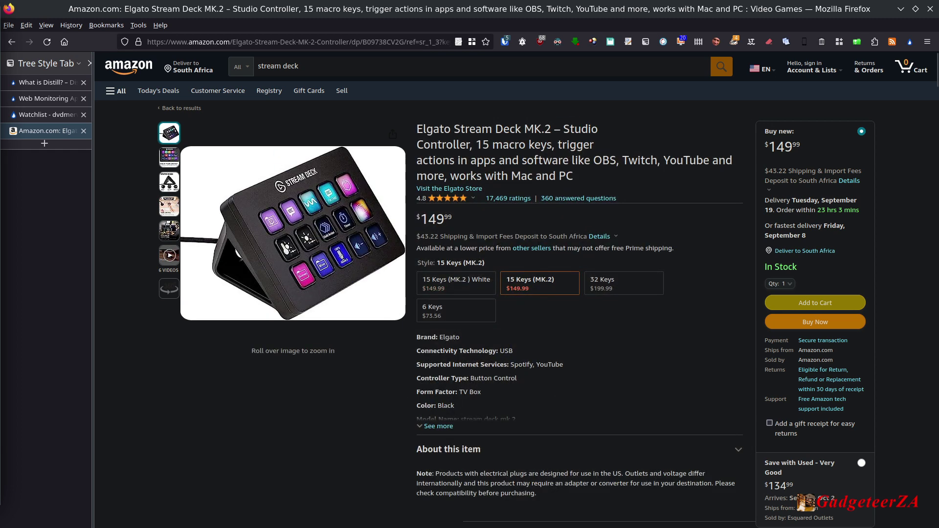
Go from the What is Distill? page to Distill's pricing page, briefly checking the extension popup.
{"action": "left_click", "coordinate": [47, 82]}
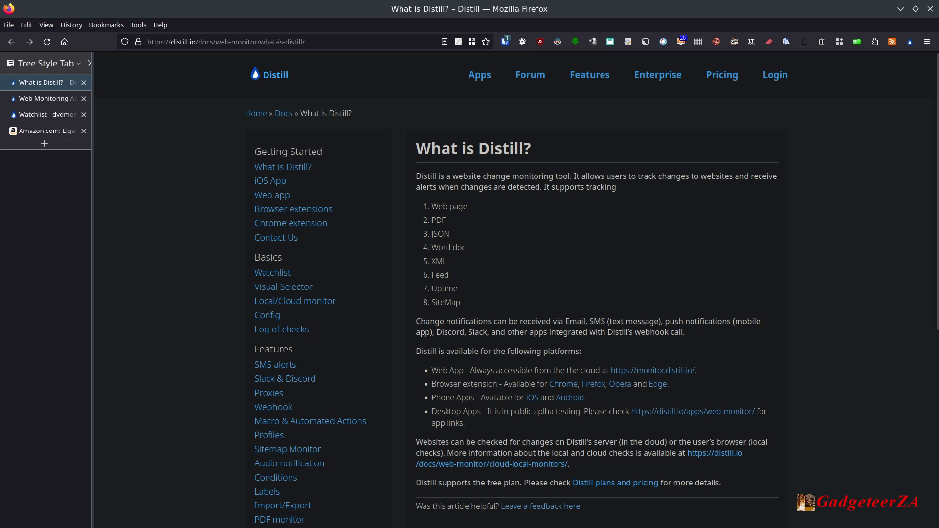
{"action": "left_click", "coordinate": [723, 75]}
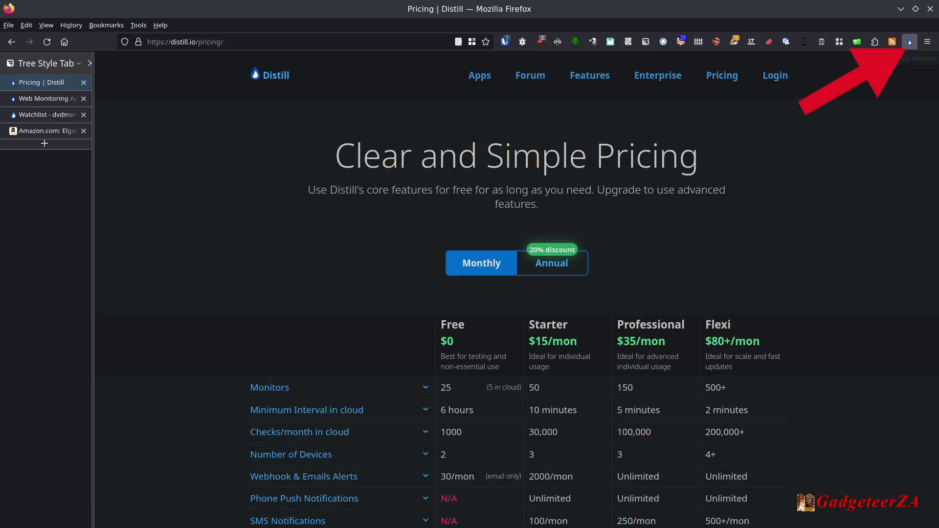
{"action": "left_click", "coordinate": [910, 41]}
{"action": "key", "text": "Escape"}
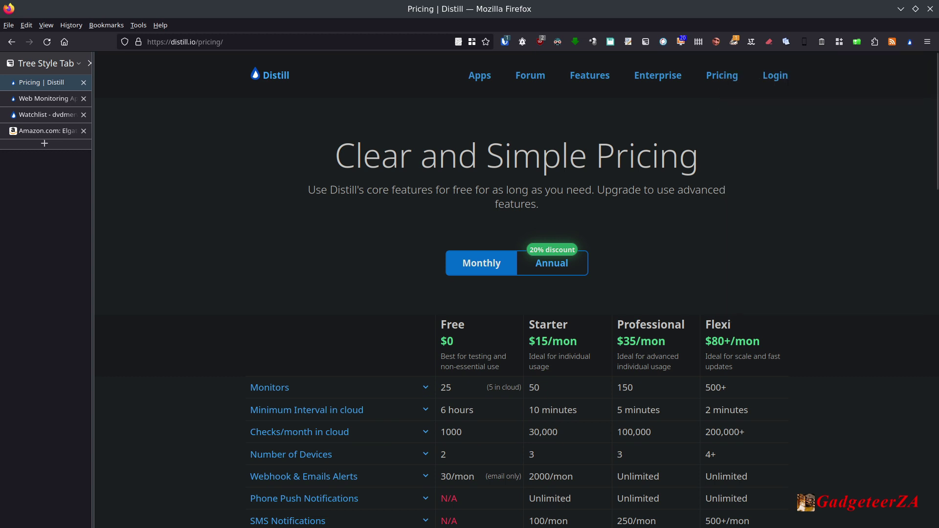
{"action": "scroll", "coordinate": [516, 284], "scroll_direction": "down", "scroll_amount": 4}
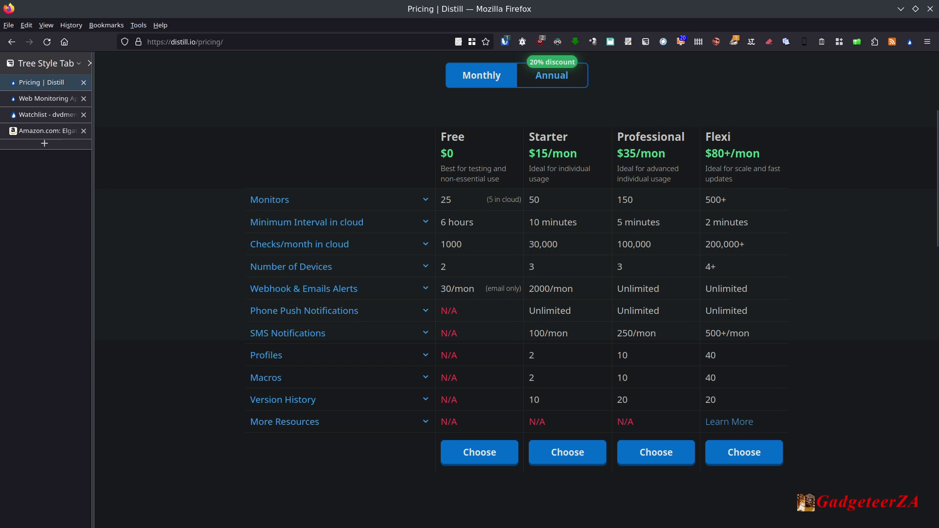
Check the Distill extension popup, then switch to the 19-item Watchlist page.
{"action": "left_click", "coordinate": [910, 42]}
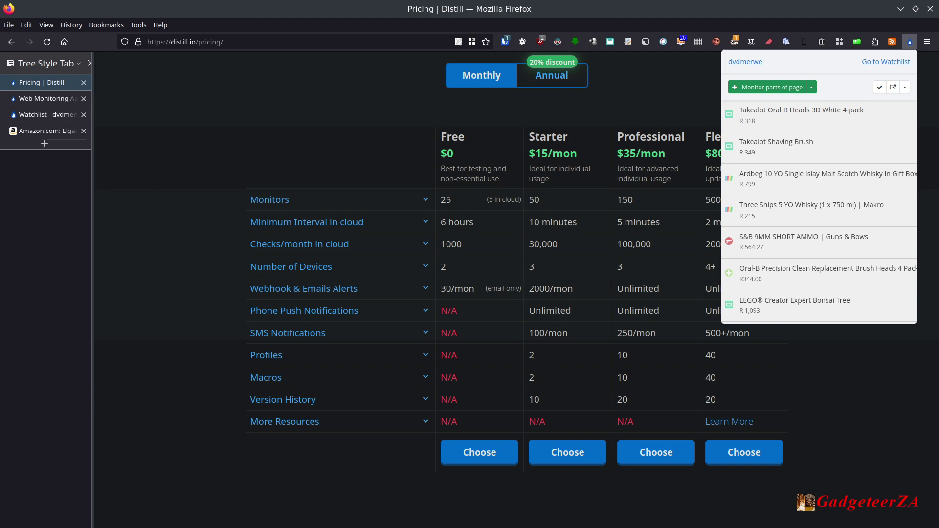
{"action": "key", "text": "Escape"}
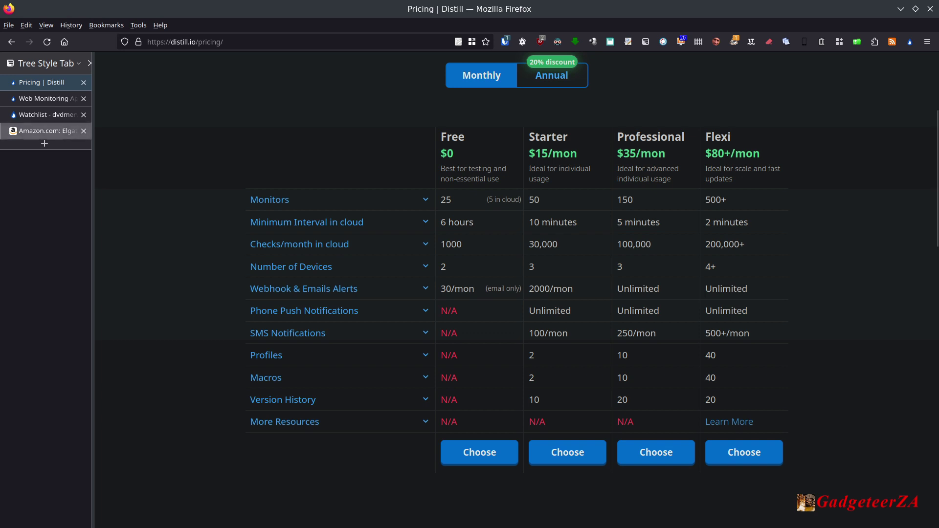
{"action": "left_click", "coordinate": [46, 114]}
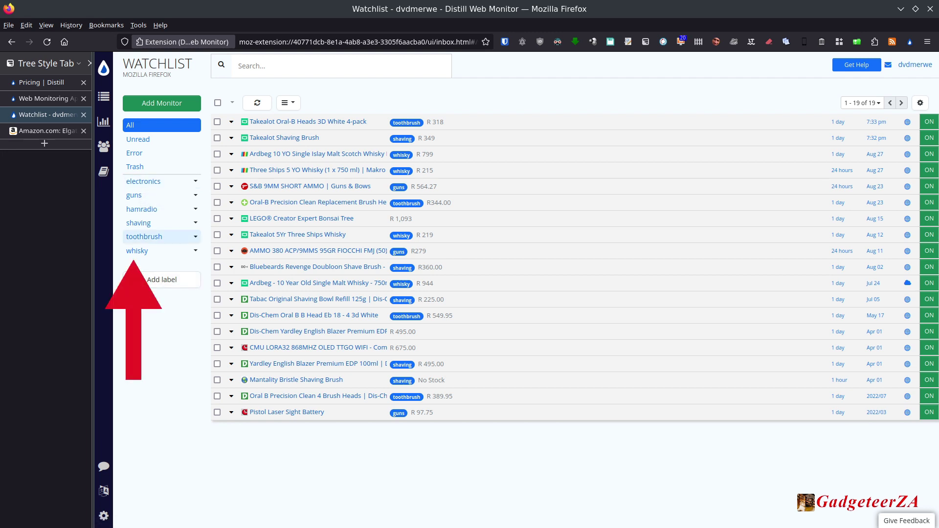
Filter the watchlist by each label in turn, ending on whisky, and expand Three Ships Whisky's price history.
{"action": "left_click", "coordinate": [144, 182]}
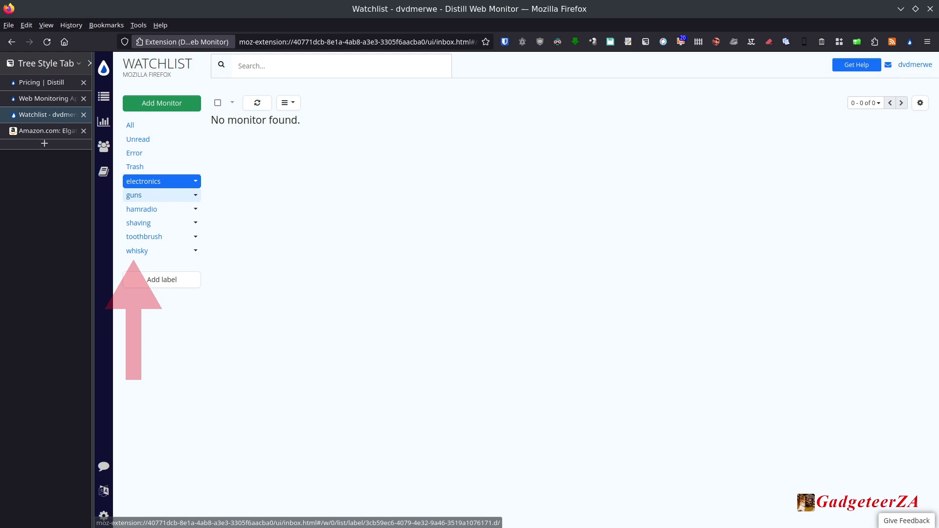
{"action": "left_click", "coordinate": [134, 196]}
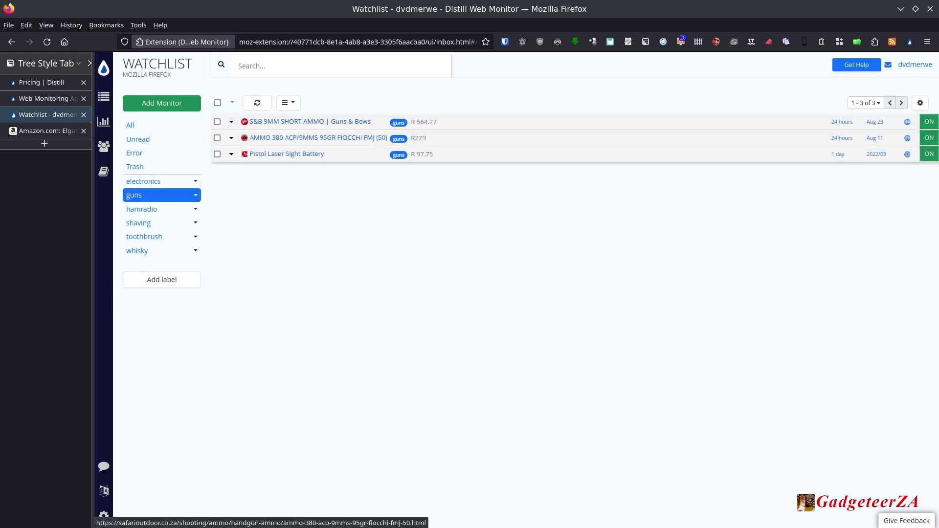
{"action": "left_click", "coordinate": [142, 210]}
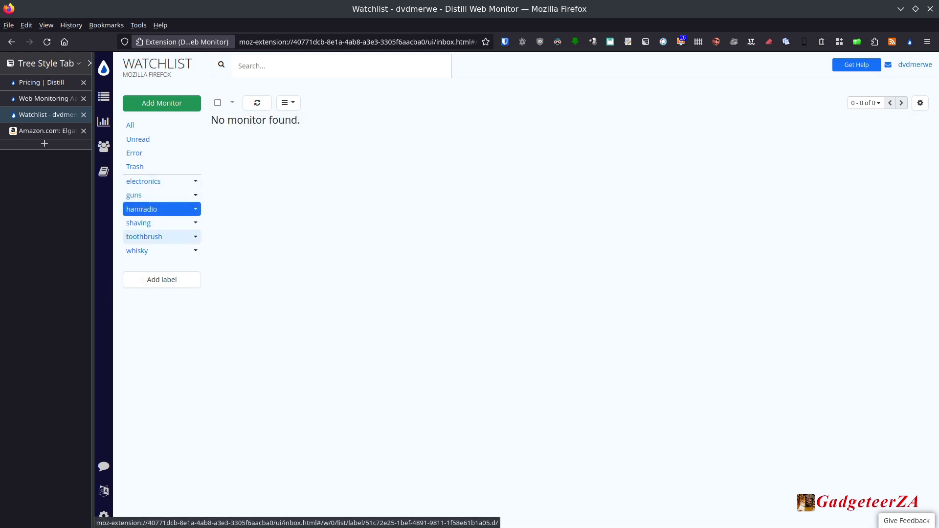
{"action": "left_click", "coordinate": [138, 223]}
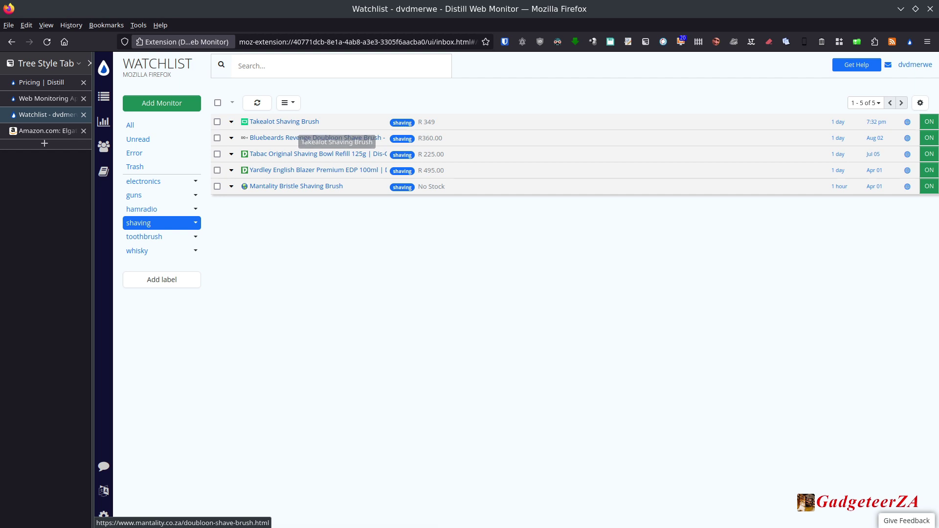
{"action": "left_click", "coordinate": [144, 237]}
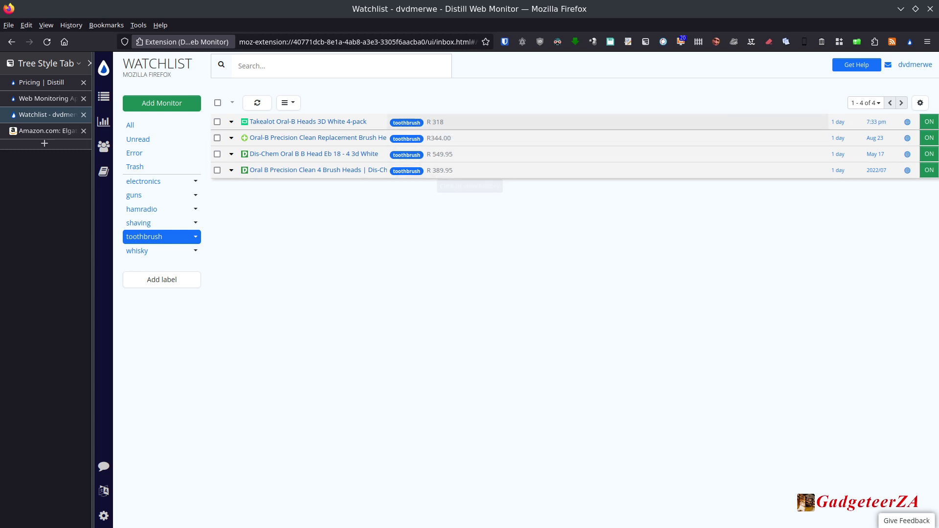
{"action": "left_click", "coordinate": [137, 251]}
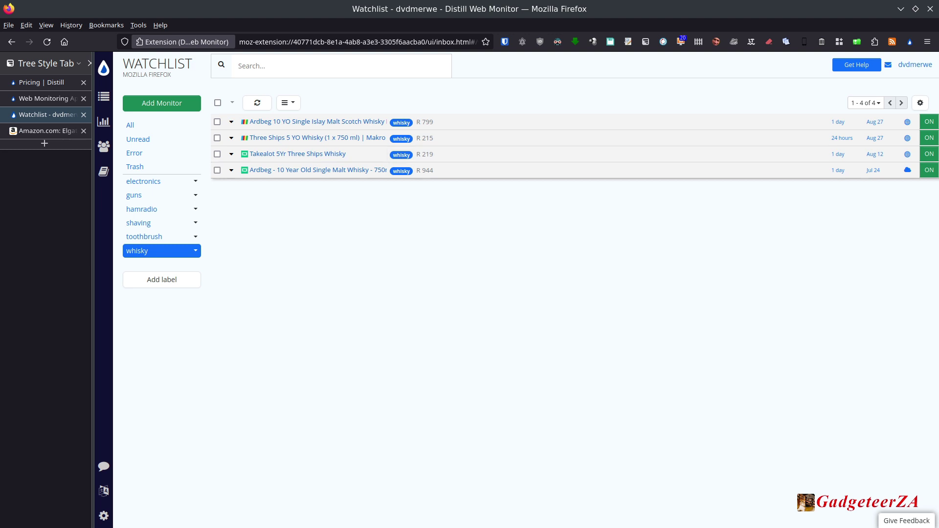
{"action": "left_click", "coordinate": [588, 155]}
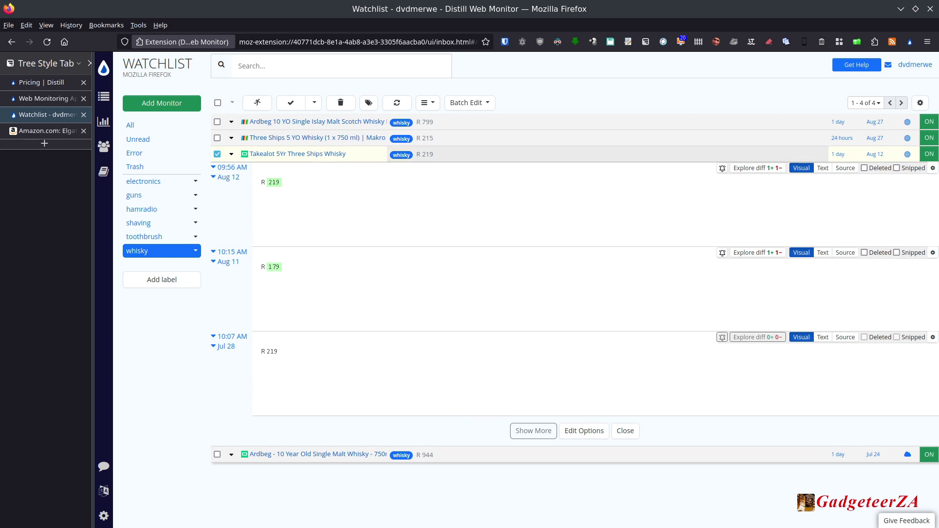
Close Three Ships Whisky's history and switch to the Amazon Stream Deck MK.2 page.
{"action": "left_click", "coordinate": [482, 155]}
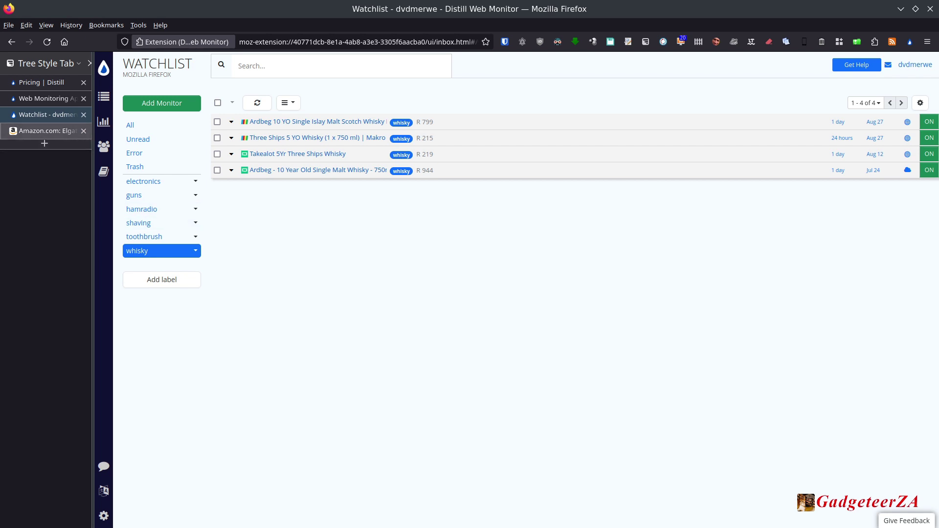
{"action": "left_click", "coordinate": [47, 131]}
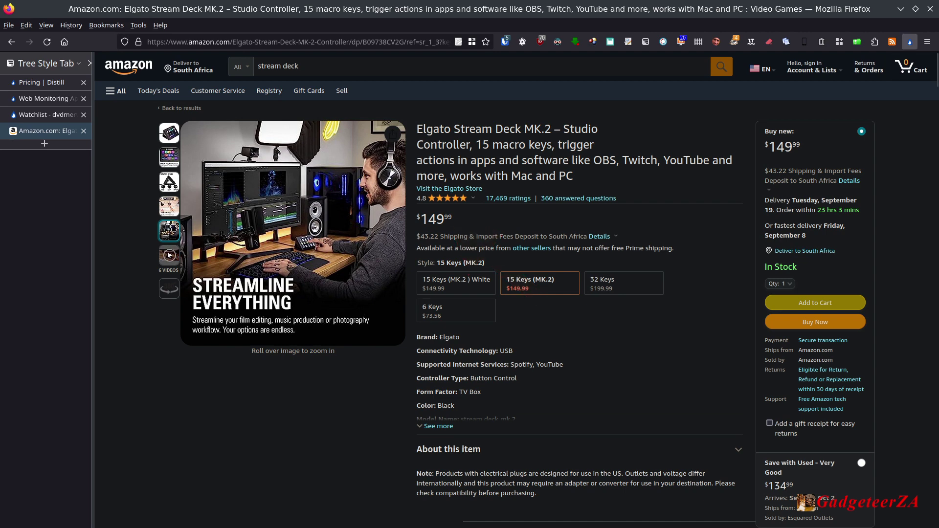
Start Distill's 'Monitor parts of page' visual selector on the Stream Deck product page.
{"action": "left_click", "coordinate": [910, 41]}
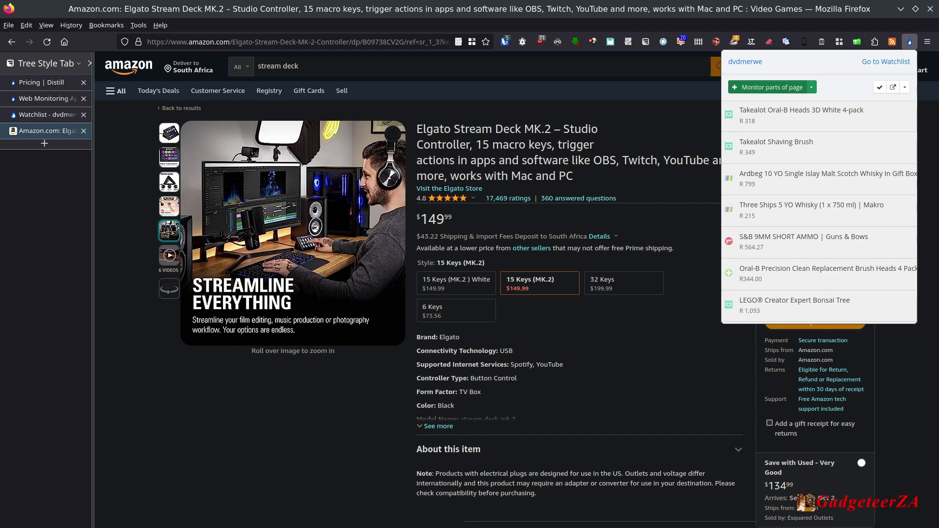
{"action": "left_click", "coordinate": [768, 87]}
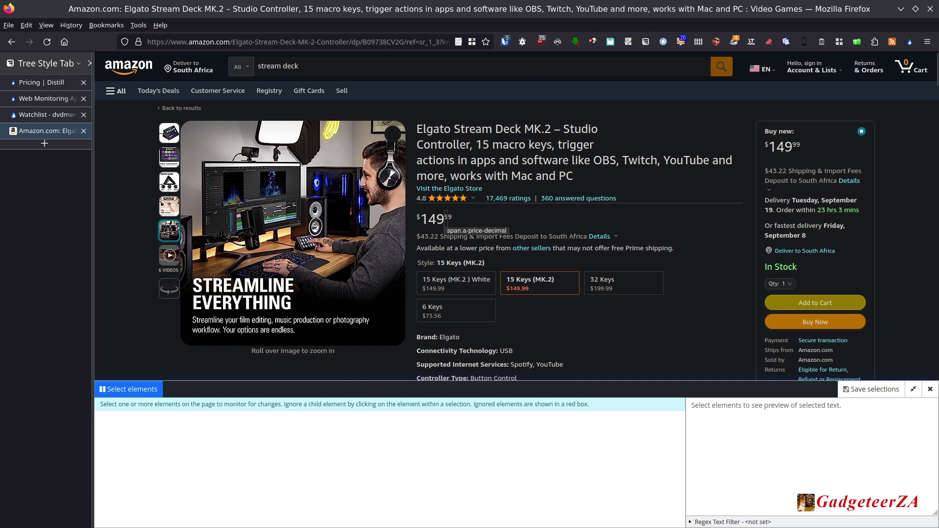
Select the 149 price element, dropping the cents element so only span[4] remains.
{"action": "left_click", "coordinate": [433, 218]}
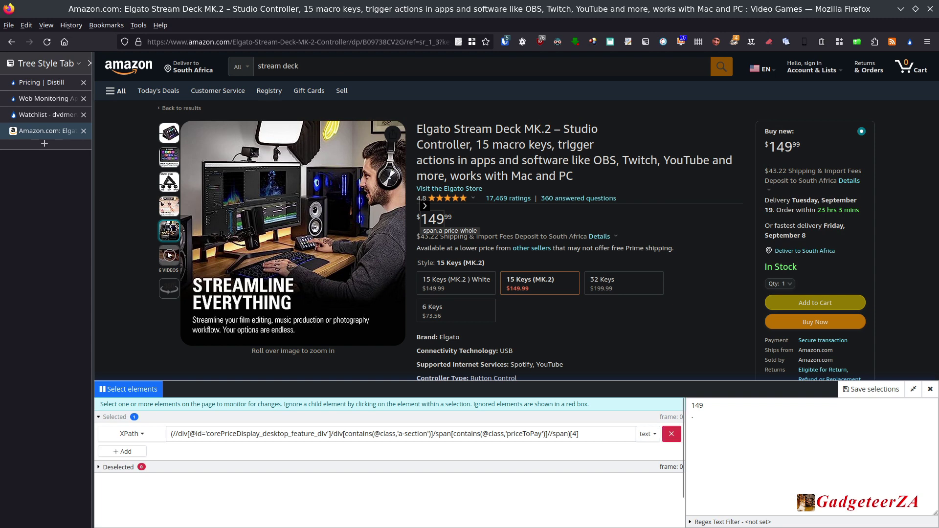
{"action": "left_click", "coordinate": [671, 434]}
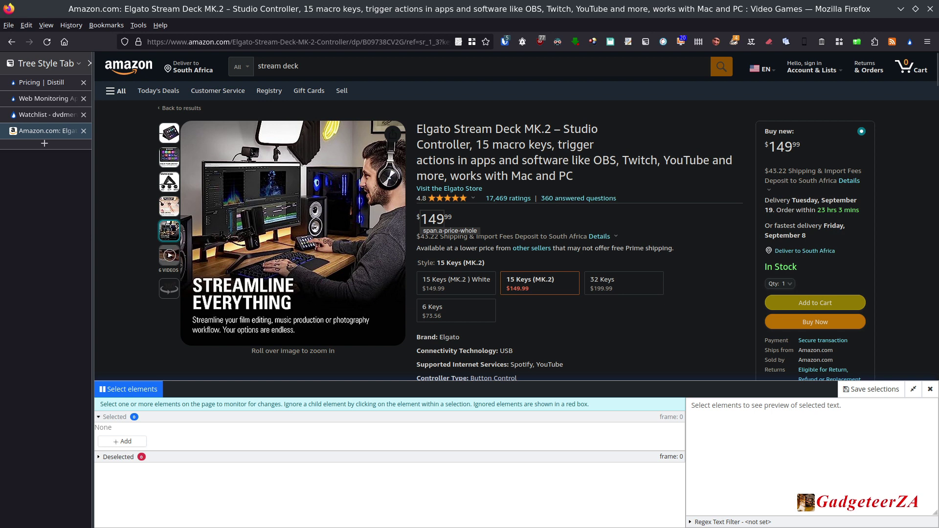
{"action": "left_click", "coordinate": [432, 220]}
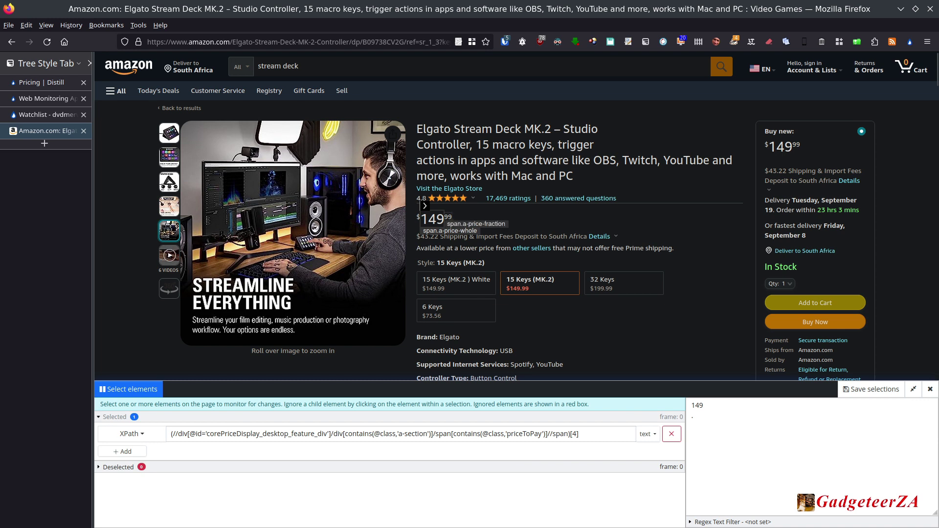
{"action": "left_click", "coordinate": [448, 216]}
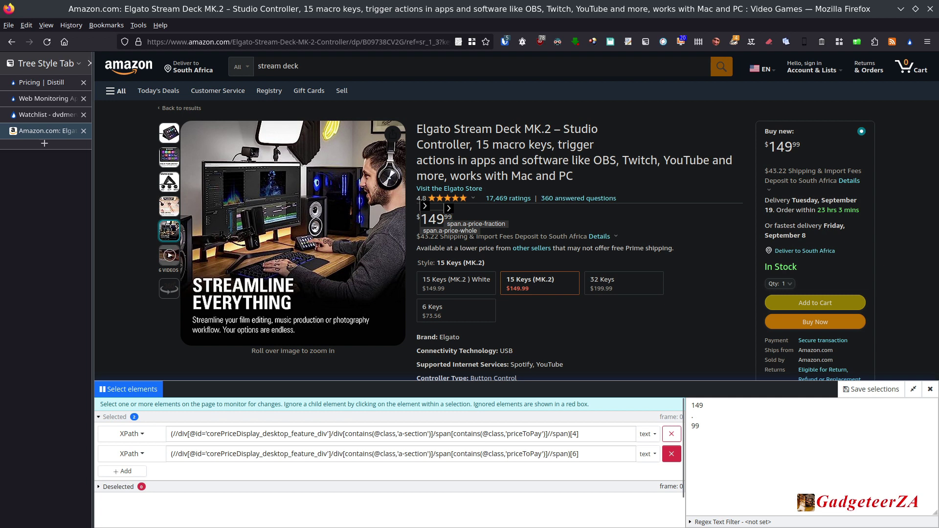
{"action": "left_click", "coordinate": [671, 454]}
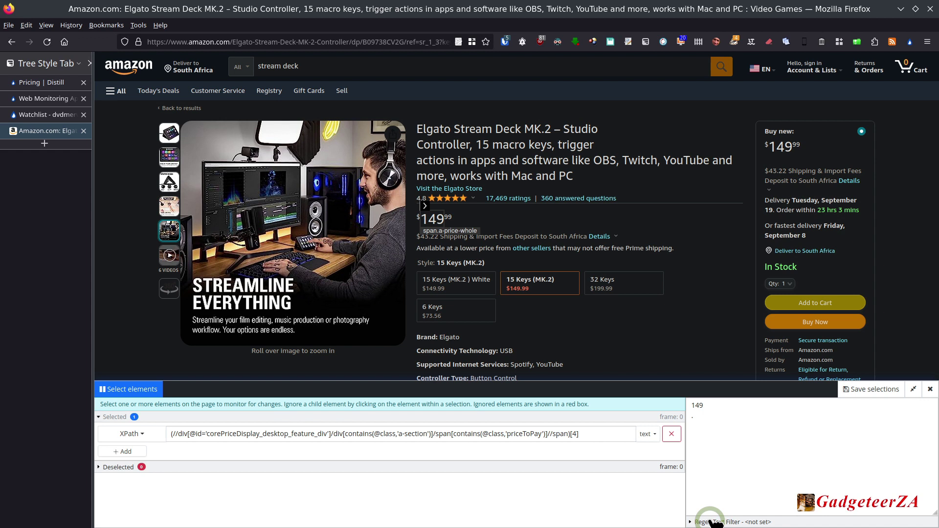
Expand Regex Text Filter and inspect the XPath type and captured-field lists, leaving both unchanged.
{"action": "left_click", "coordinate": [716, 522]}
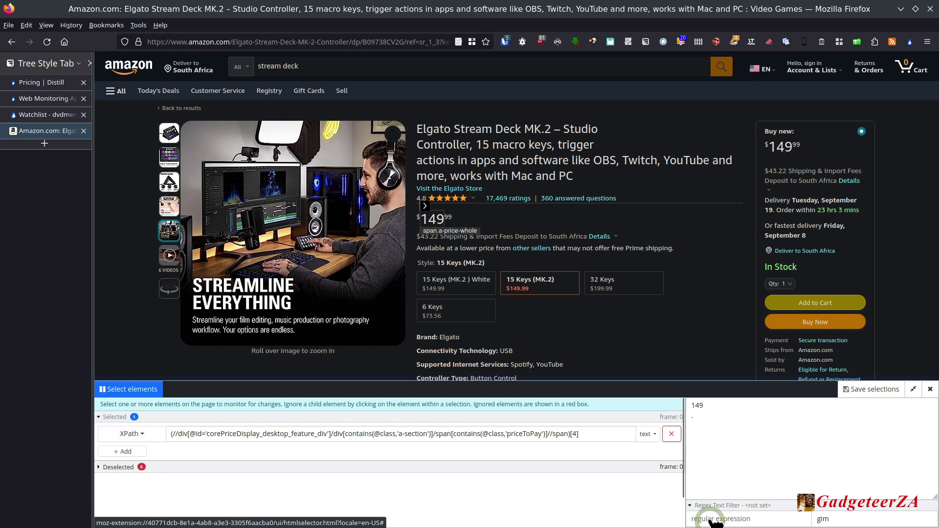
{"action": "left_click", "coordinate": [132, 434]}
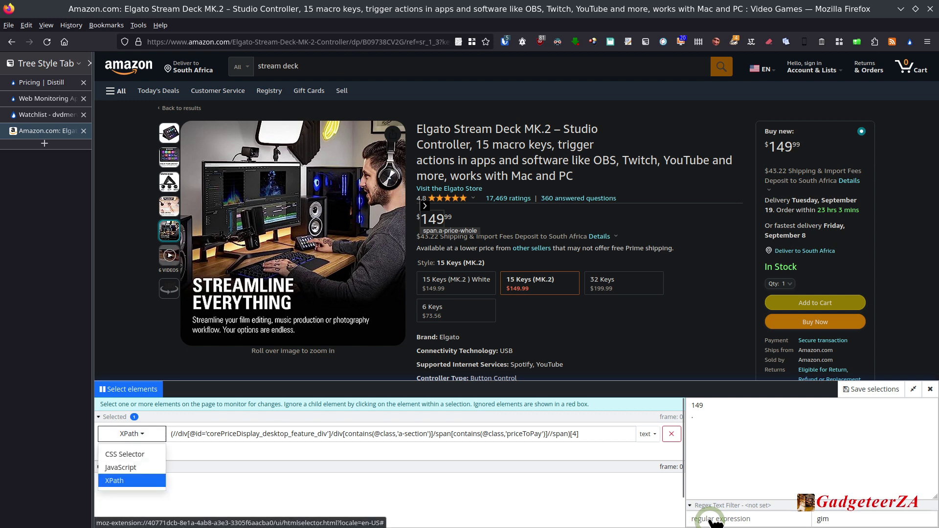
{"action": "key", "text": "Escape"}
{"action": "left_click", "coordinate": [647, 434]}
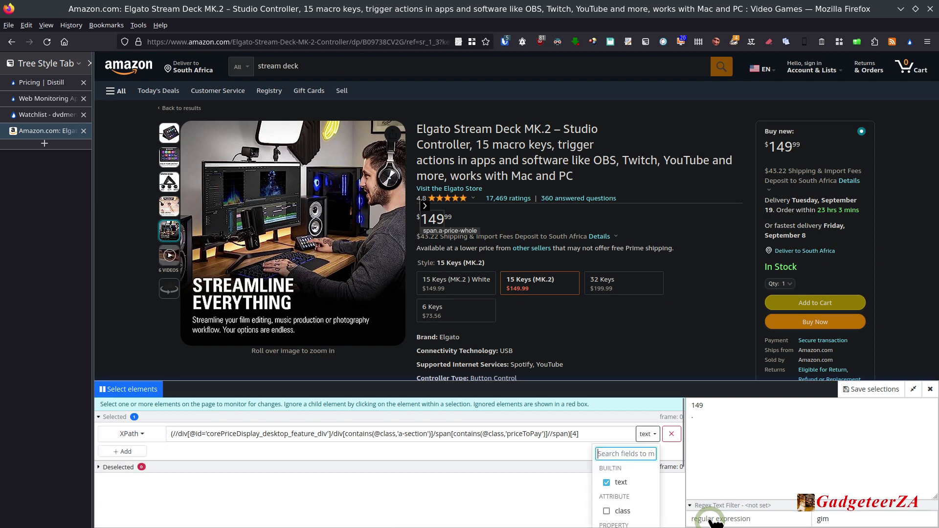
{"action": "key", "text": "Escape"}
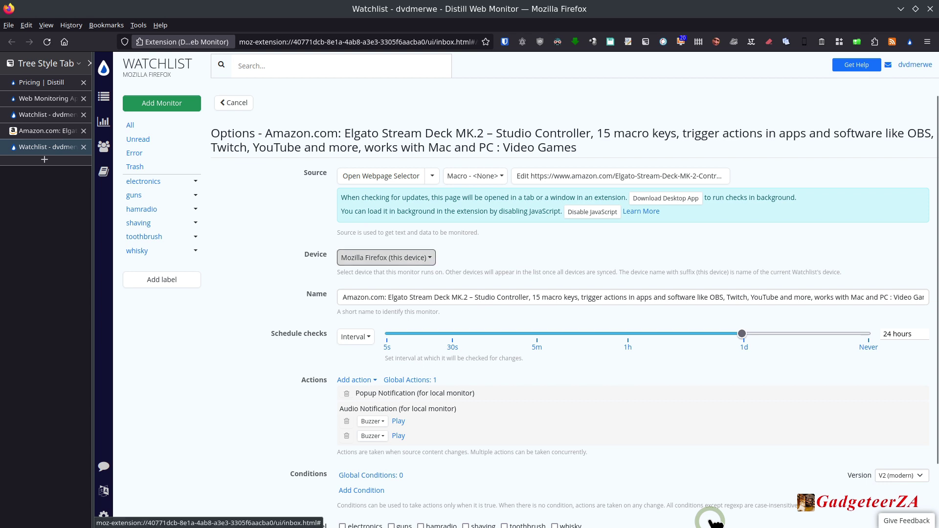
Set the monitor's device to Any Local Device (beta).
{"action": "key", "text": "Return"}
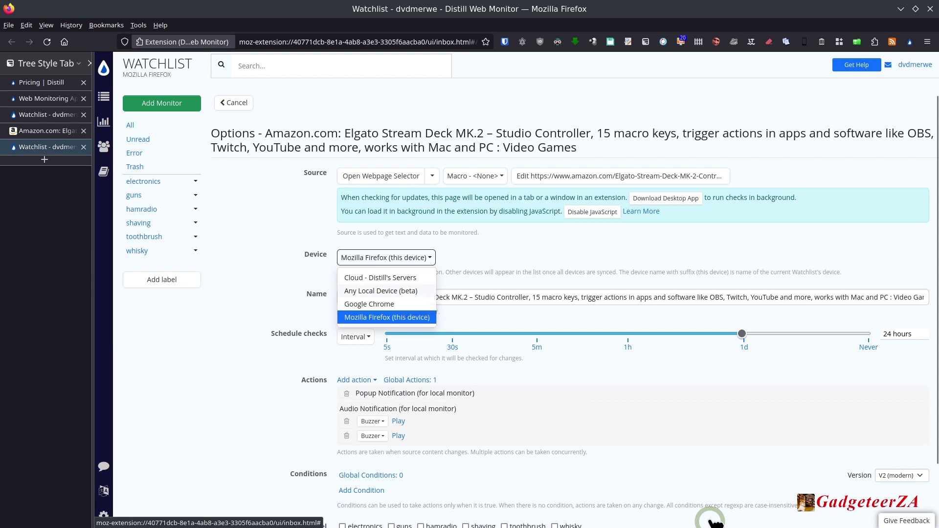
{"action": "key", "text": "Up"}
{"action": "key", "text": "Up"}
{"action": "key", "text": "Return"}
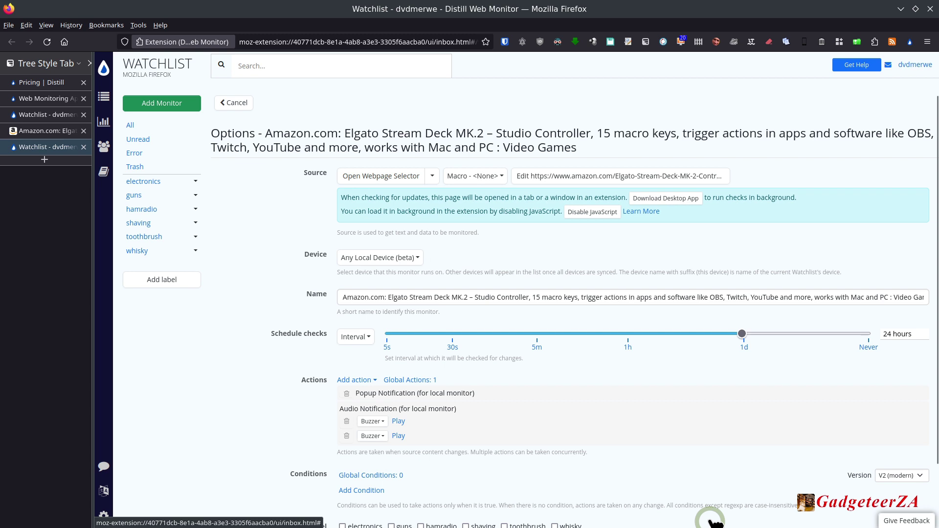
Trim the monitor name to 'Amazon.com: Elgato Stream Deck MK.2'.
{"action": "key", "text": "Tab"}
{"action": "key", "text": "ctrl+shift+Left"}
{"action": "key", "text": "ctrl+shift+Left"}
{"action": "key", "text": "ctrl+shift+Left"}
{"action": "key", "text": "ctrl+shift+Left"}
{"action": "key", "text": "ctrl+shift+Left"}
{"action": "key", "text": "ctrl+shift+Left"}
{"action": "key", "text": "Right"}
{"action": "key", "text": "shift+End"}
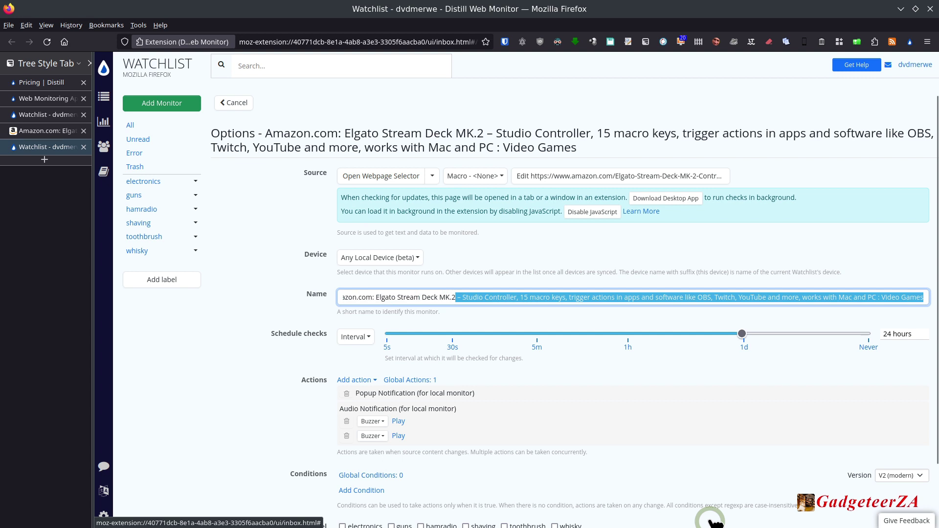
{"action": "key", "text": "BackSpace"}
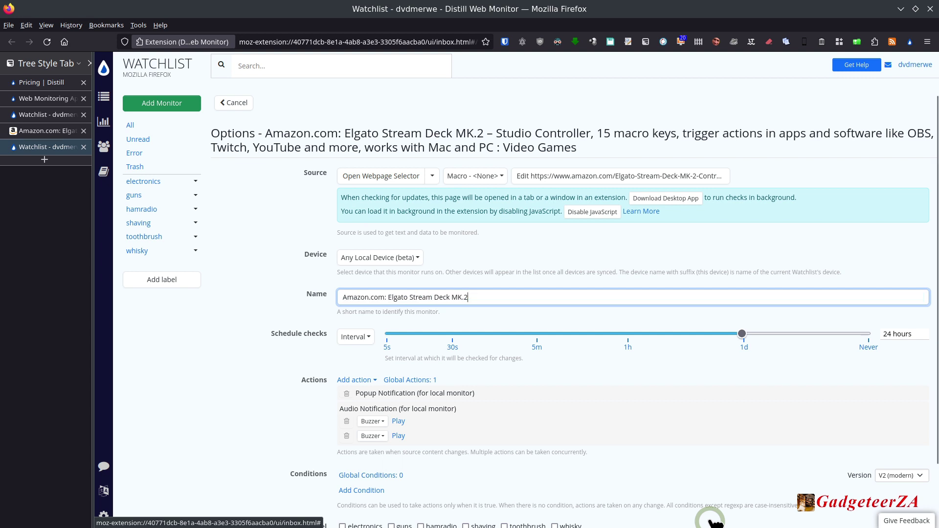
{"action": "key", "text": "Tab"}
{"action": "key", "text": "Tab"}
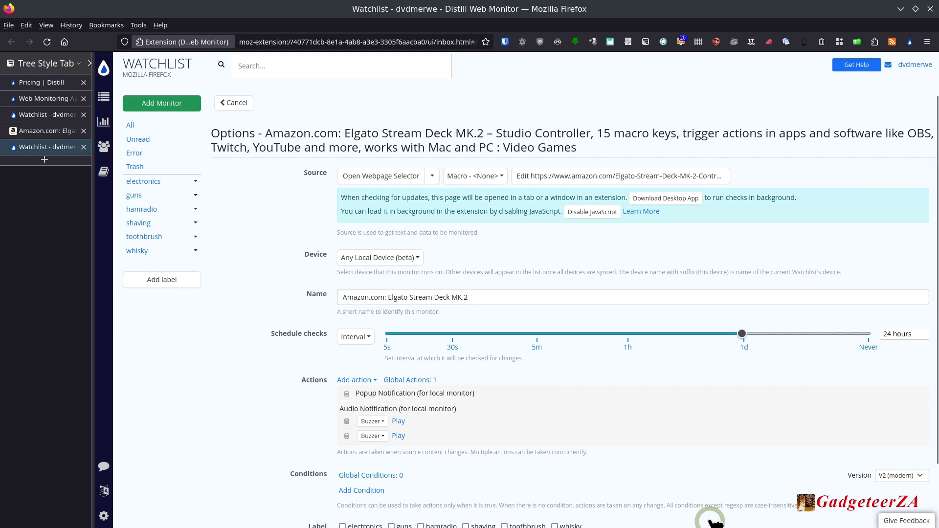
{"action": "key", "text": "Left"}
{"action": "key", "text": "Left"}
{"action": "key", "text": "Left"}
{"action": "key", "text": "Left"}
{"action": "key", "text": "Left"}
{"action": "key", "text": "Left"}
{"action": "key", "text": "Left"}
{"action": "key", "text": "Left"}
{"action": "key", "text": "Left"}
{"action": "key", "text": "Left"}
{"action": "key", "text": "Right"}
{"action": "key", "text": "Right"}
{"action": "key", "text": "Right"}
{"action": "key", "text": "Right"}
{"action": "key", "text": "Right"}
{"action": "key", "text": "Right"}
{"action": "key", "text": "Right"}
{"action": "key", "text": "Right"}
{"action": "key", "text": "Right"}
{"action": "key", "text": "Right"}
{"action": "key", "text": "Right"}
{"action": "key", "text": "Left"}
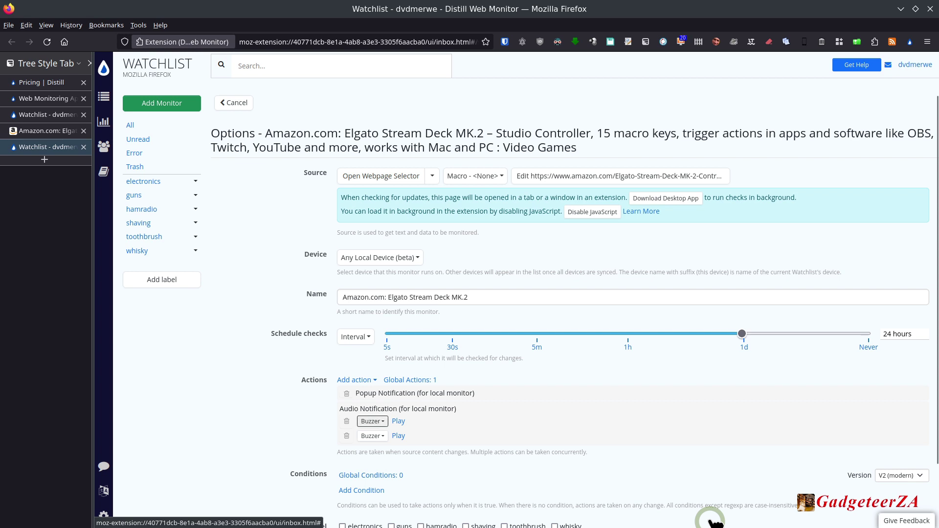
{"action": "left_click", "coordinate": [372, 422]}
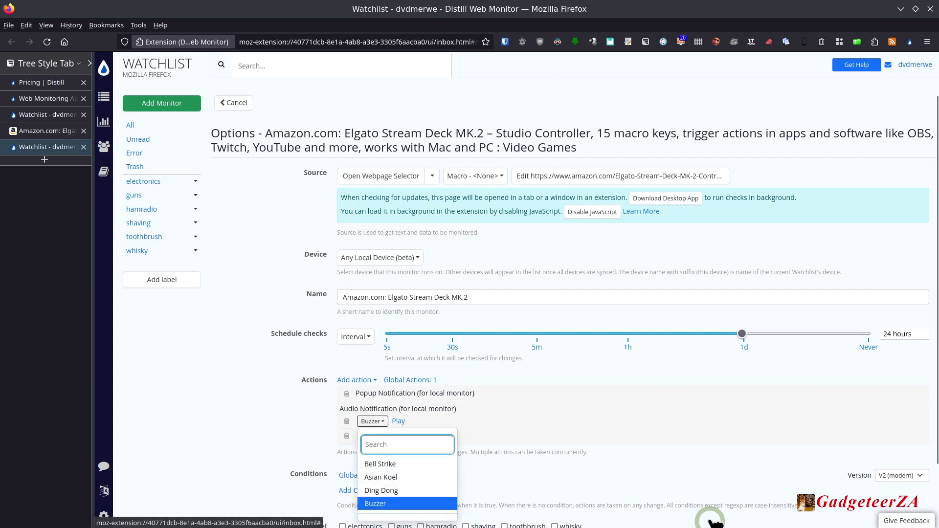
{"action": "key", "text": "Escape"}
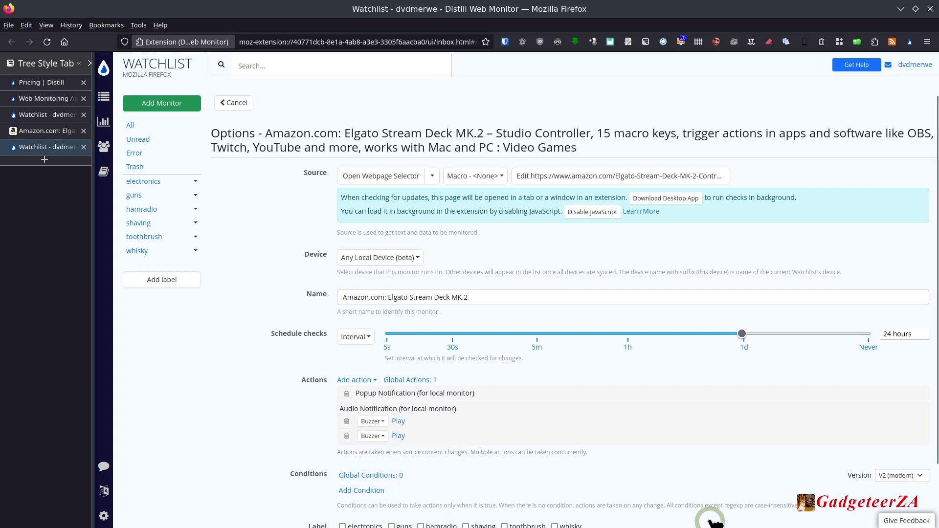
{"action": "scroll", "coordinate": [715, 523], "scroll_direction": "down", "scroll_amount": 2}
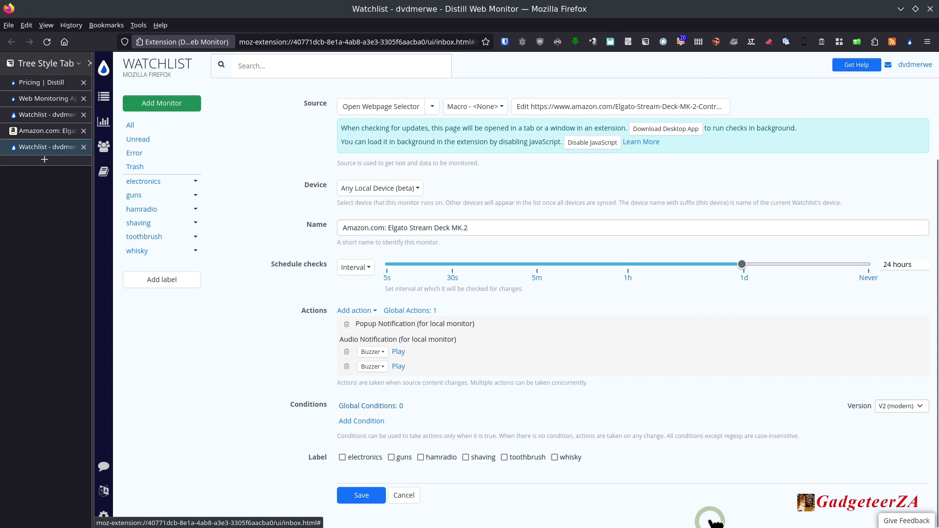
Add a condition that the text has a number less than 135.
{"action": "left_click", "coordinate": [361, 421]}
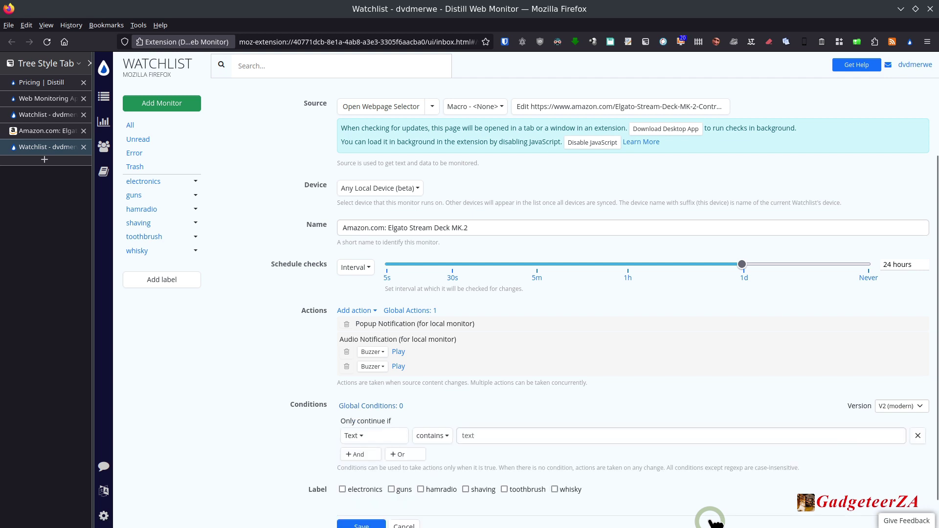
{"action": "left_click", "coordinate": [353, 435]}
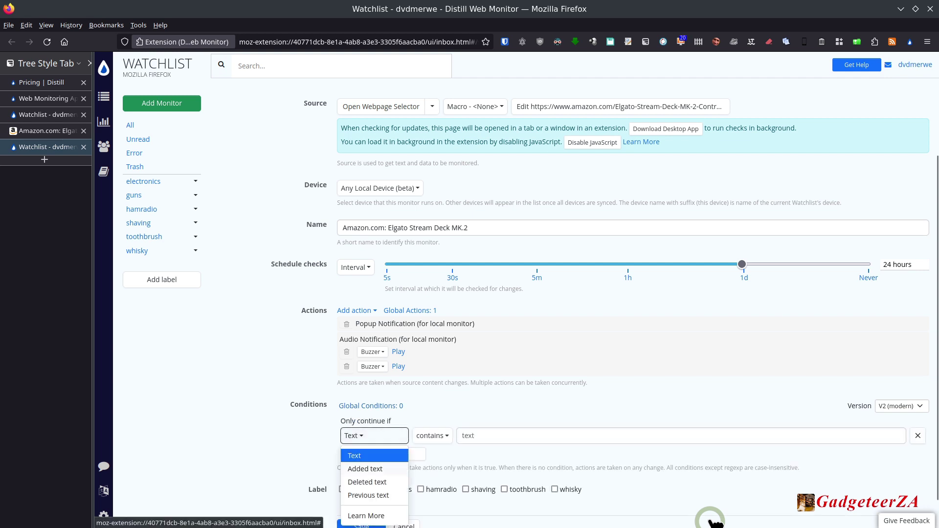
{"action": "key", "text": "Return"}
{"action": "key", "text": "Tab"}
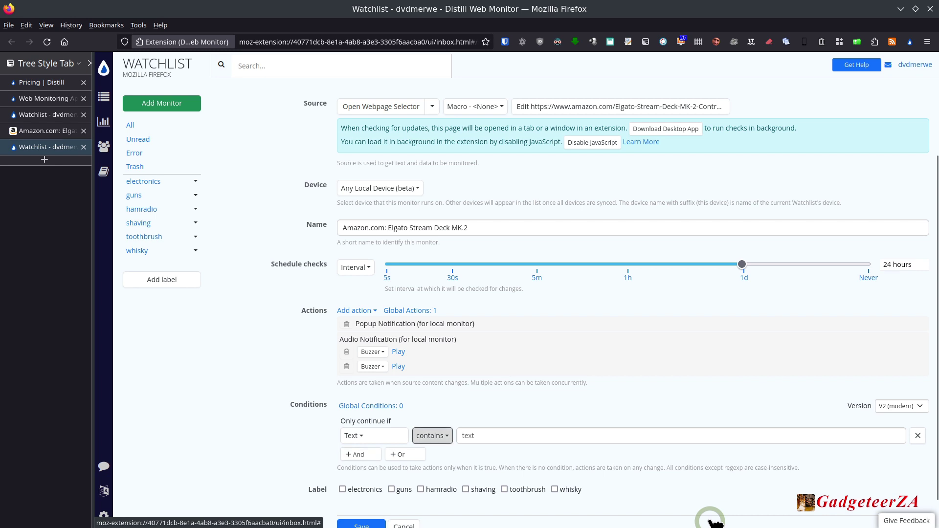
{"action": "key", "text": "Down"}
{"action": "scroll", "coordinate": [710, 521], "scroll_direction": "down", "scroll_amount": 1}
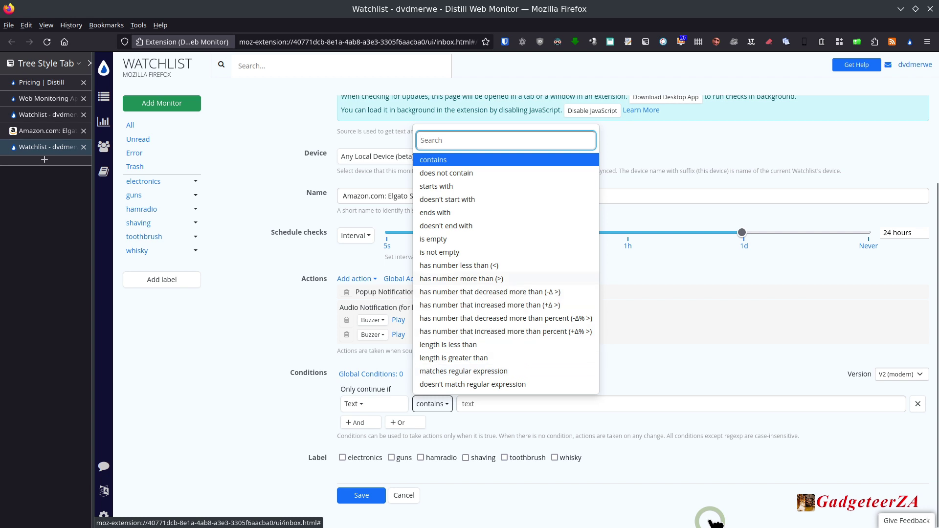
{"action": "key", "text": "Down"}
{"action": "key", "text": "Down"}
{"action": "key", "text": "Down"}
{"action": "key", "text": "Down"}
{"action": "key", "text": "Down"}
{"action": "key", "text": "Down"}
{"action": "key", "text": "Down"}
{"action": "key", "text": "Down"}
{"action": "key", "text": "Return"}
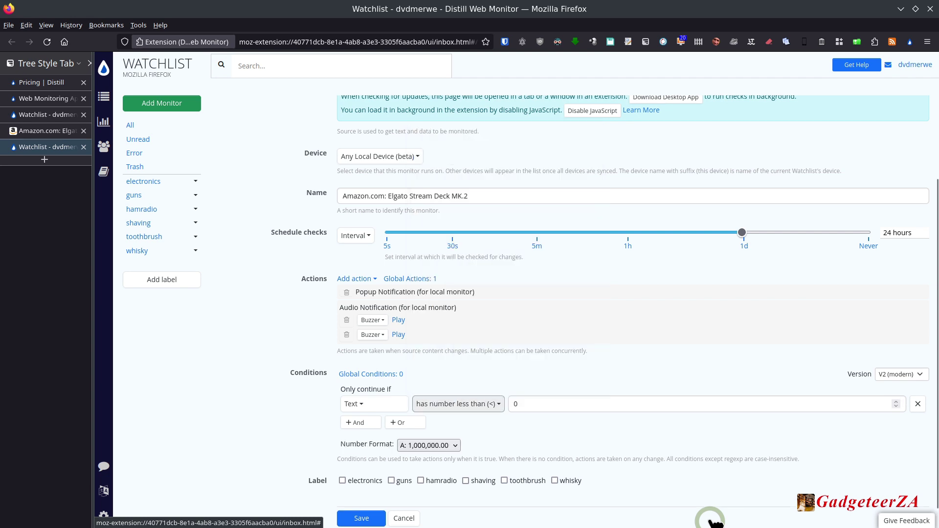
{"action": "key", "text": "Tab"}
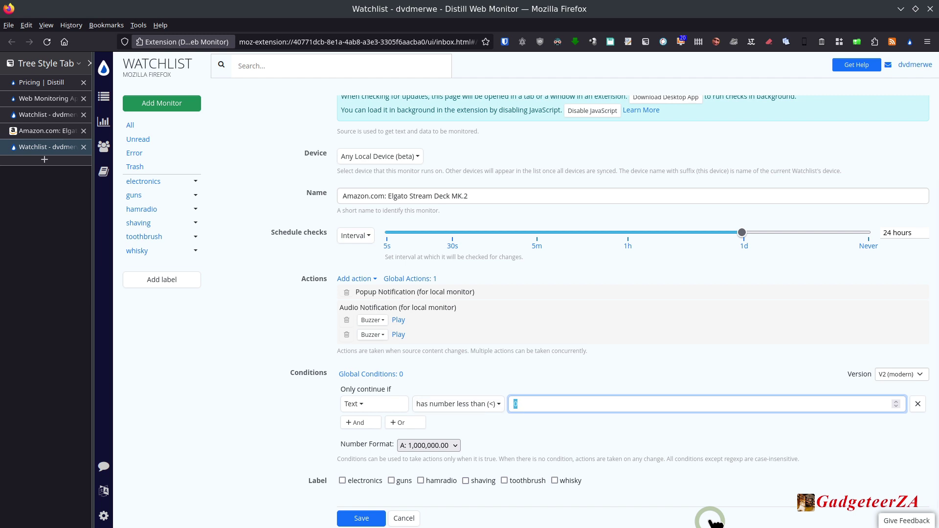
{"action": "type", "text": "135"}
{"action": "left_click", "coordinate": [713, 522]}
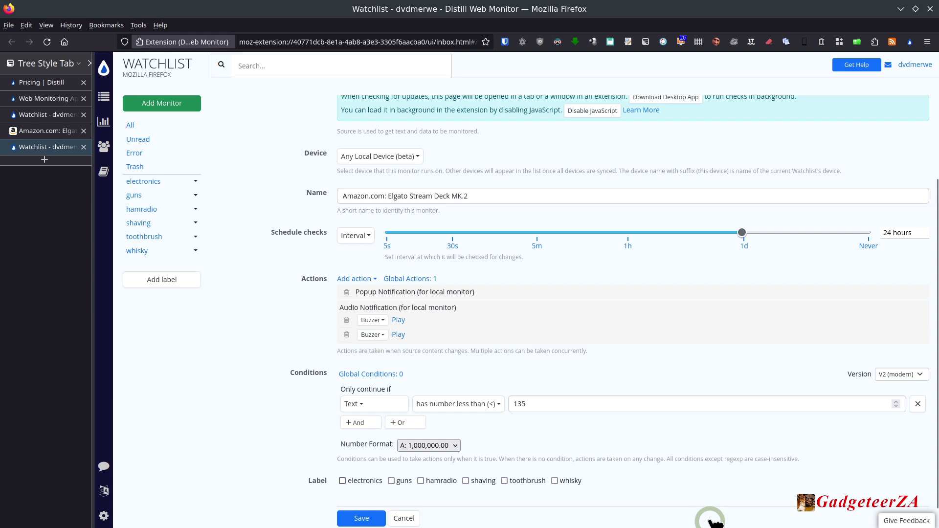
Tag the monitor with the electronics label and save it.
{"action": "left_click", "coordinate": [343, 481]}
{"action": "key", "text": "Tab"}
{"action": "key", "text": "Return"}
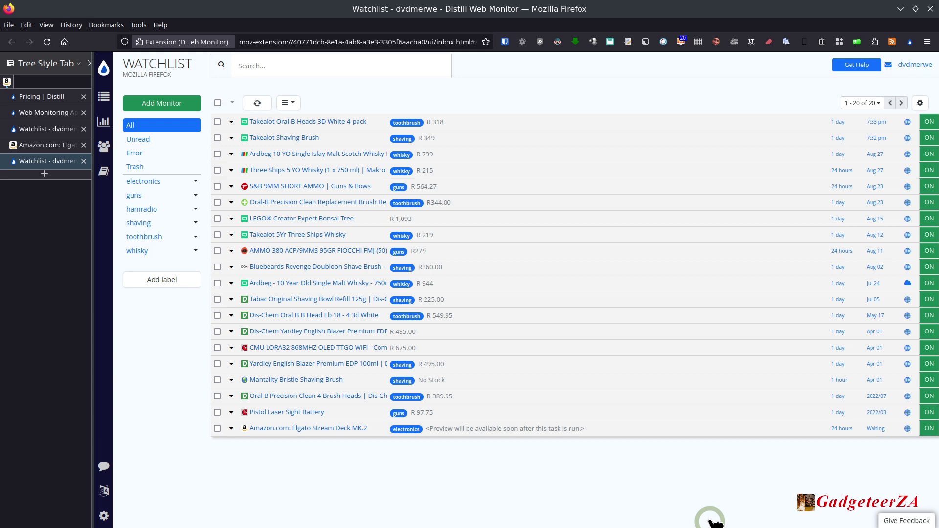
Run Check for changes on the Stream Deck MK.2 monitor and expand its history showing 149.
{"action": "left_click", "coordinate": [231, 429]}
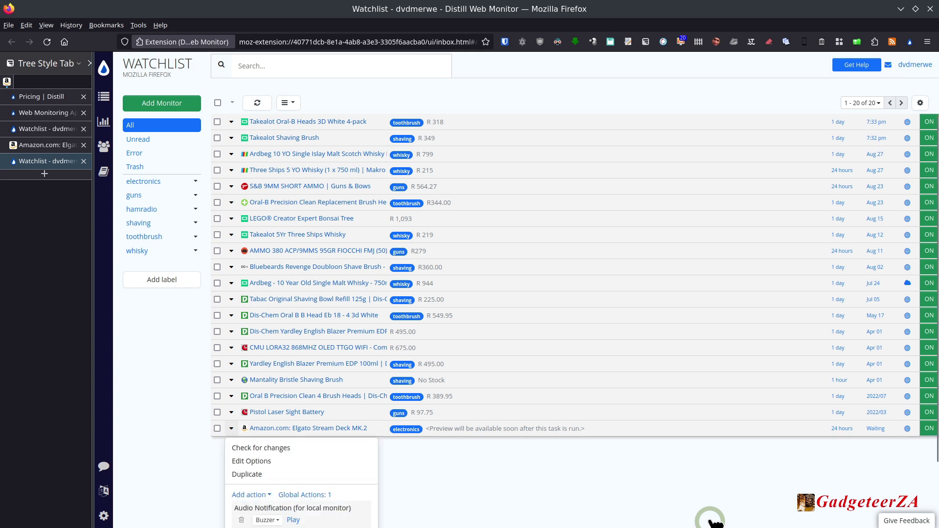
{"action": "left_click", "coordinate": [231, 429]}
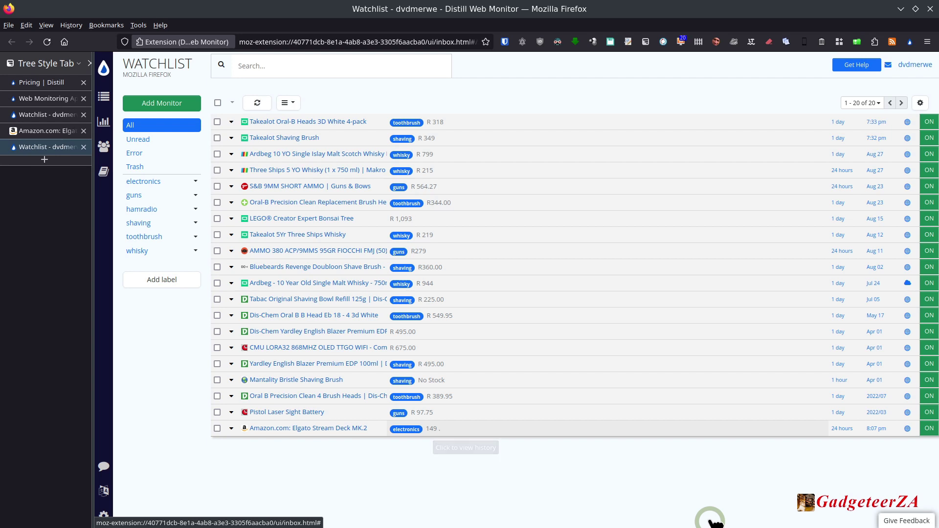
{"action": "left_click", "coordinate": [433, 429]}
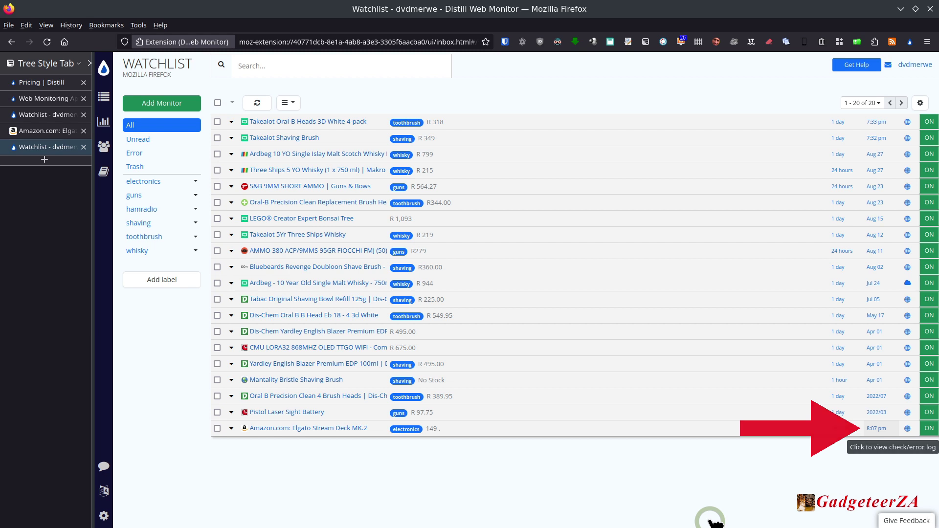
Check the Stream Deck monitor's 8:07 pm last-check log, then bring up its action menu.
{"action": "left_click", "coordinate": [876, 428]}
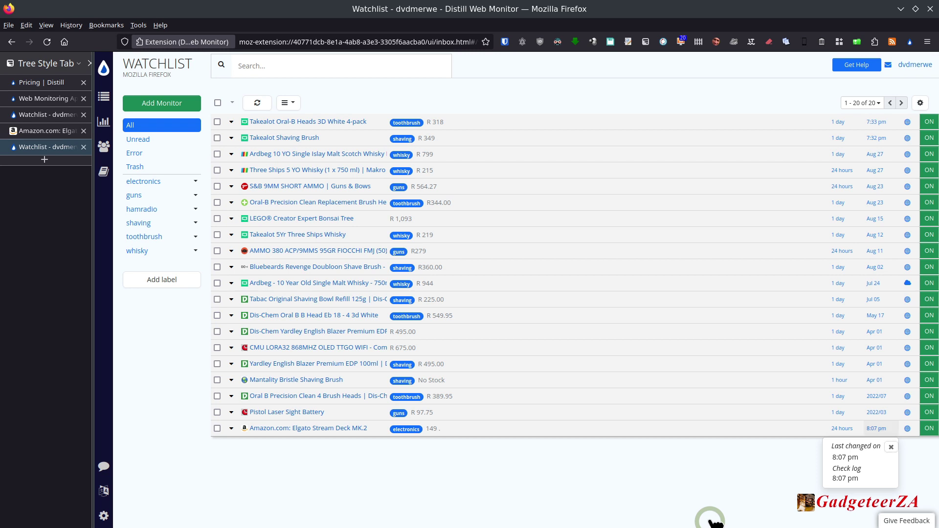
{"action": "left_click", "coordinate": [714, 522]}
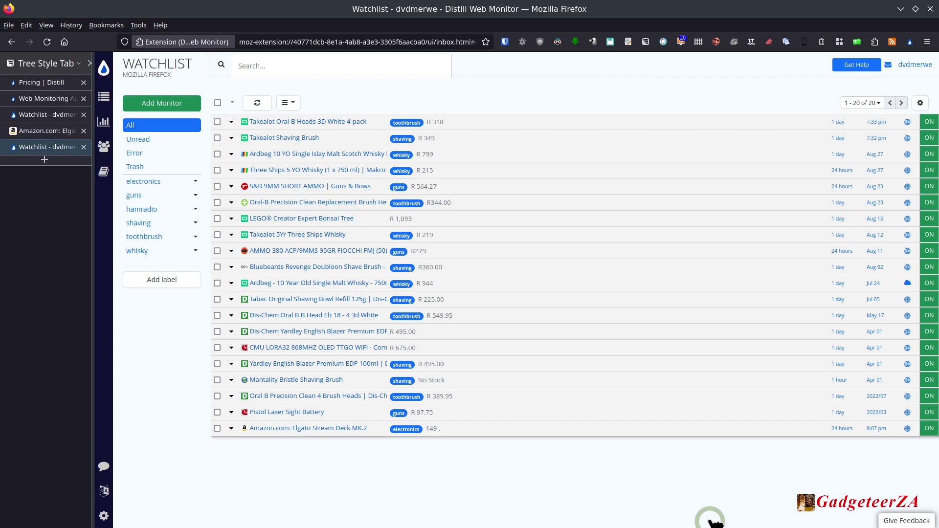
{"action": "left_click", "coordinate": [232, 428]}
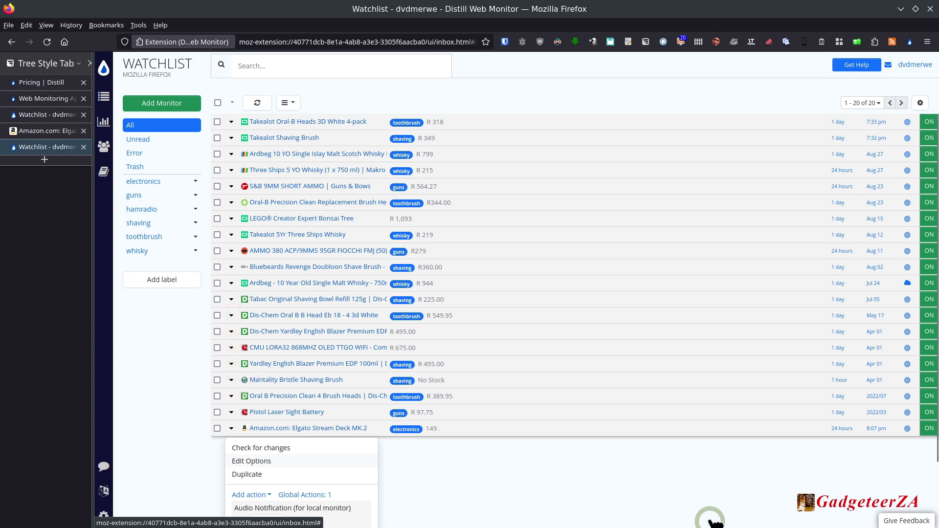
In the Stream Deck monitor's options, replace the XPath selection with the Amazon price, previewing 149.
{"action": "left_click", "coordinate": [252, 461]}
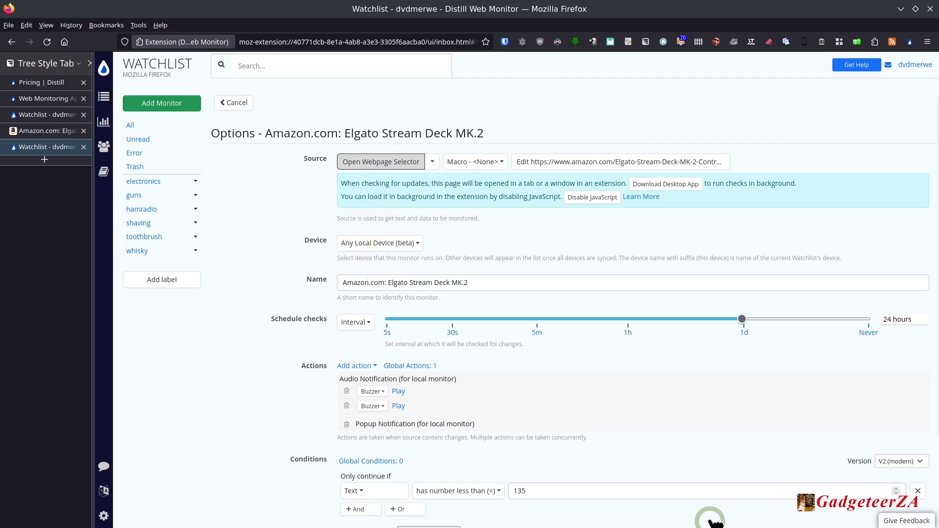
{"action": "key", "text": "Return"}
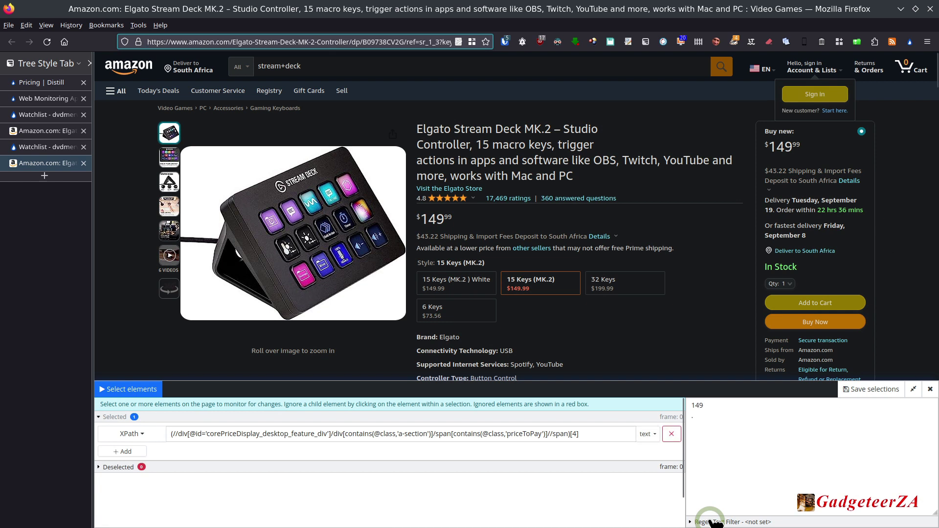
{"action": "left_click", "coordinate": [672, 434]}
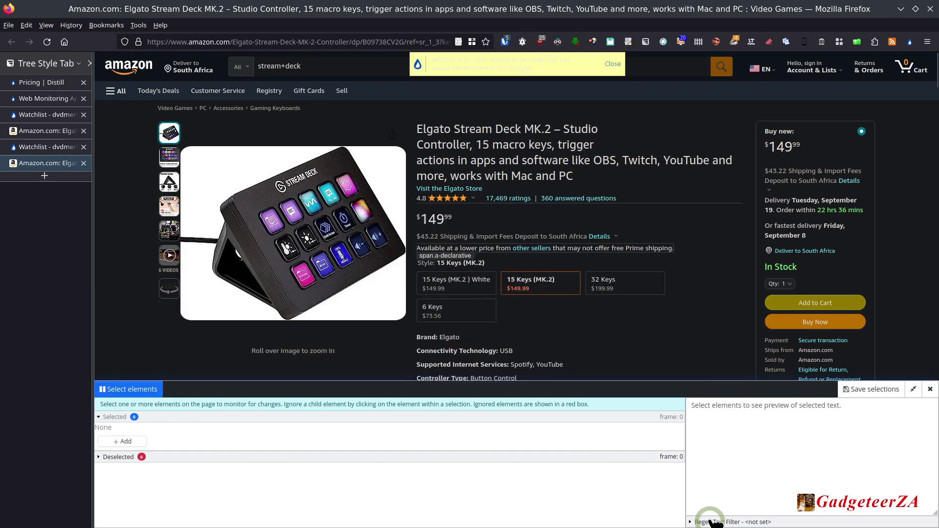
{"action": "left_click", "coordinate": [433, 219]}
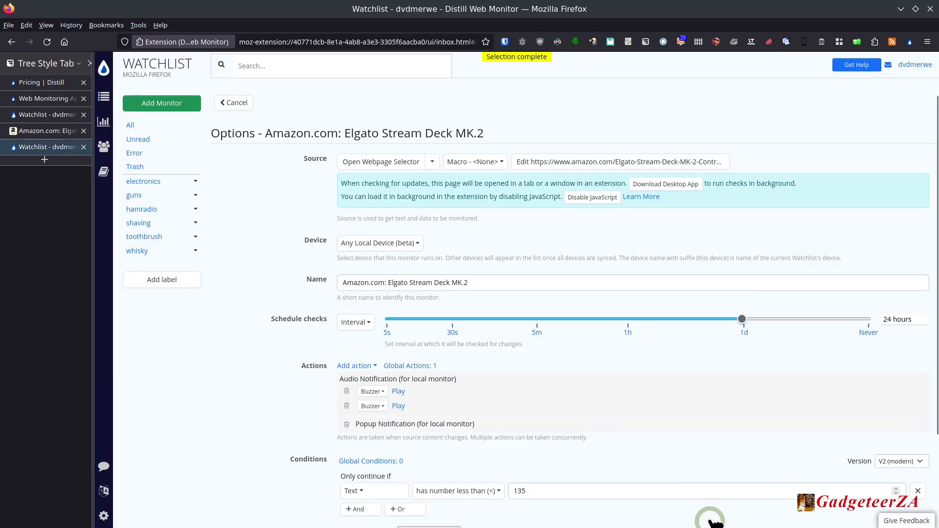
{"action": "scroll", "coordinate": [712, 521], "scroll_direction": "down", "scroll_amount": 3}
Save the Stream Deck monitor's updated options so the watchlist shows it at 149.
{"action": "left_click", "coordinate": [361, 495]}
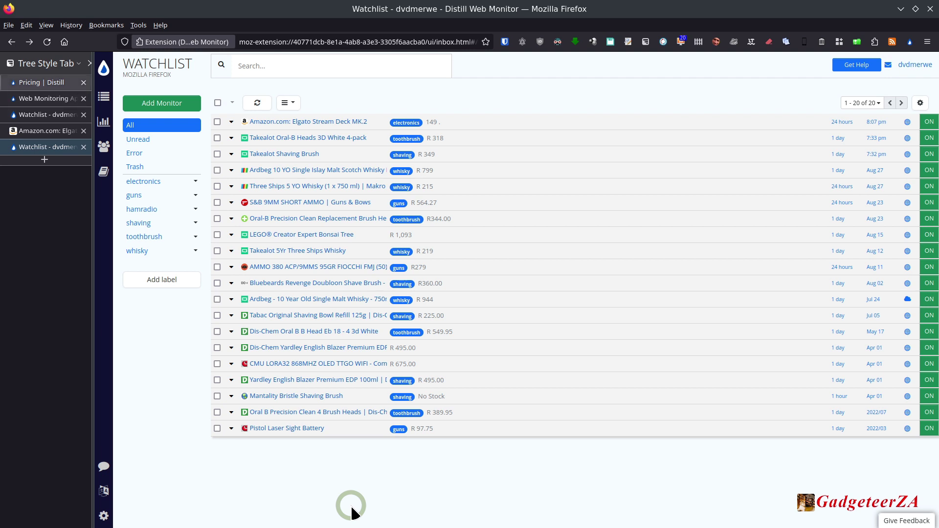
Browse the Web Monitoring Apps page's desktop, browser-extension and iOS/Android listings down to the footer.
{"action": "key", "text": "ctrl+Tab"}
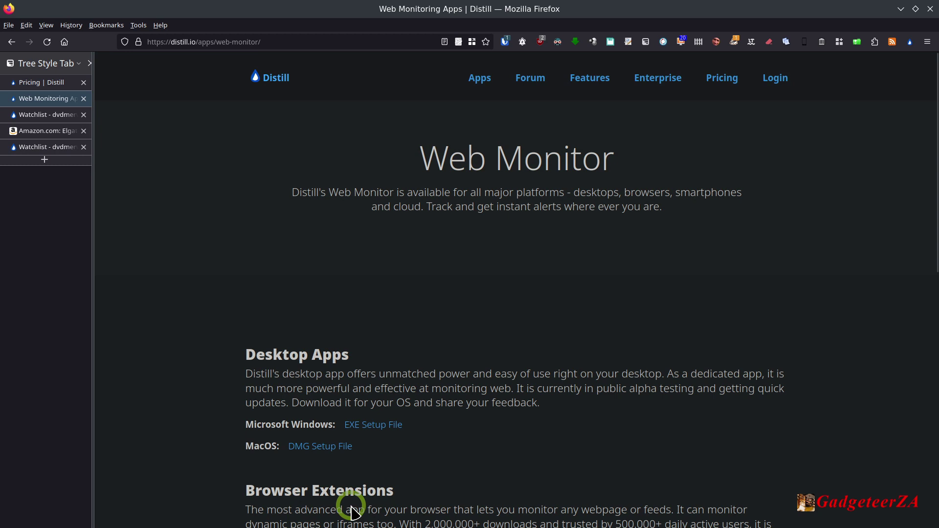
{"action": "scroll", "coordinate": [353, 511], "scroll_direction": "down", "scroll_amount": 3}
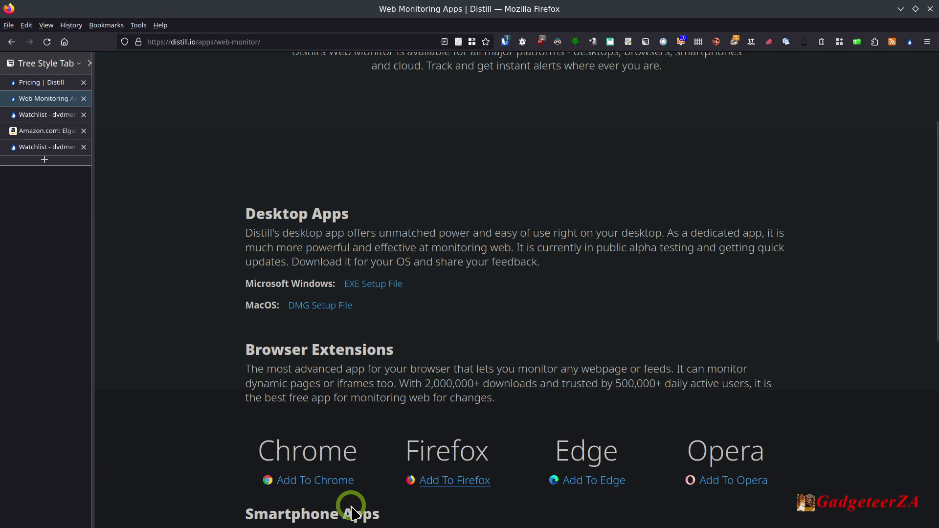
{"action": "scroll", "coordinate": [351, 513], "scroll_direction": "down", "scroll_amount": 5}
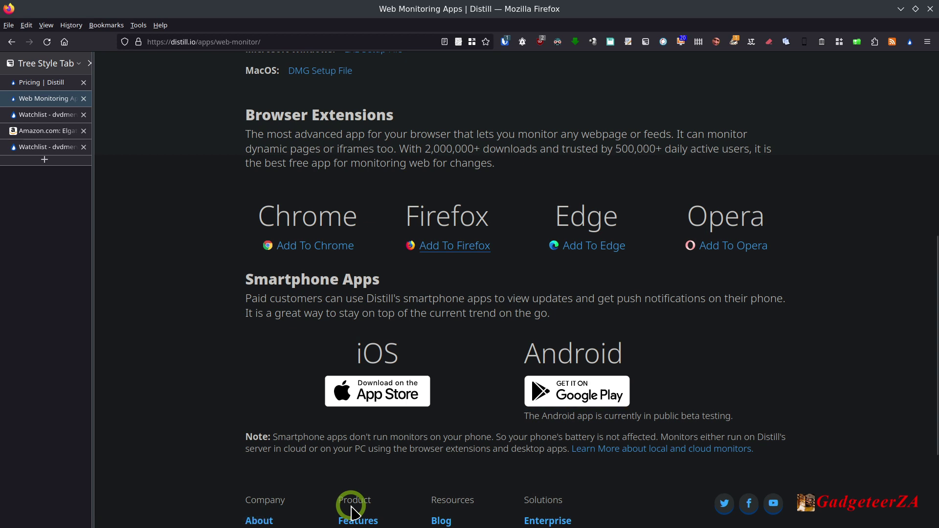
{"action": "scroll", "coordinate": [352, 511], "scroll_direction": "down", "scroll_amount": 1}
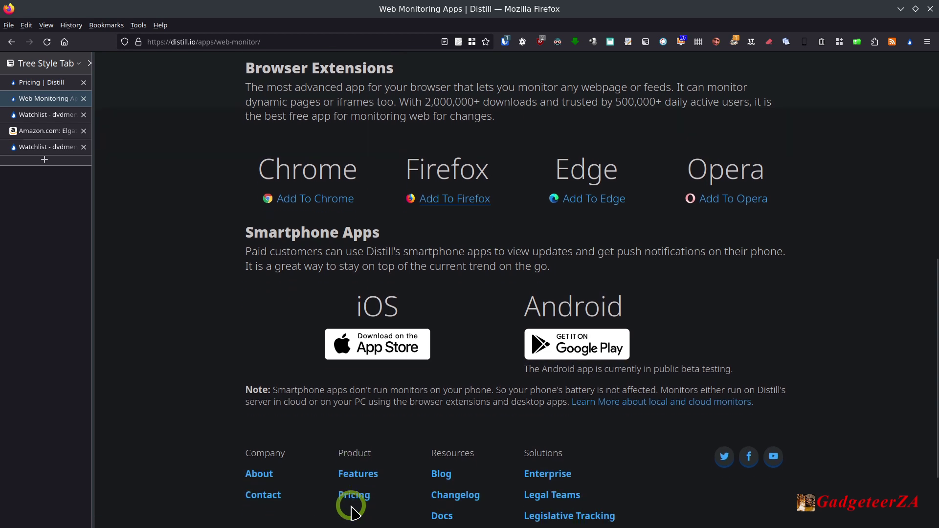
{"action": "scroll", "coordinate": [351, 510], "scroll_direction": "up", "scroll_amount": 4}
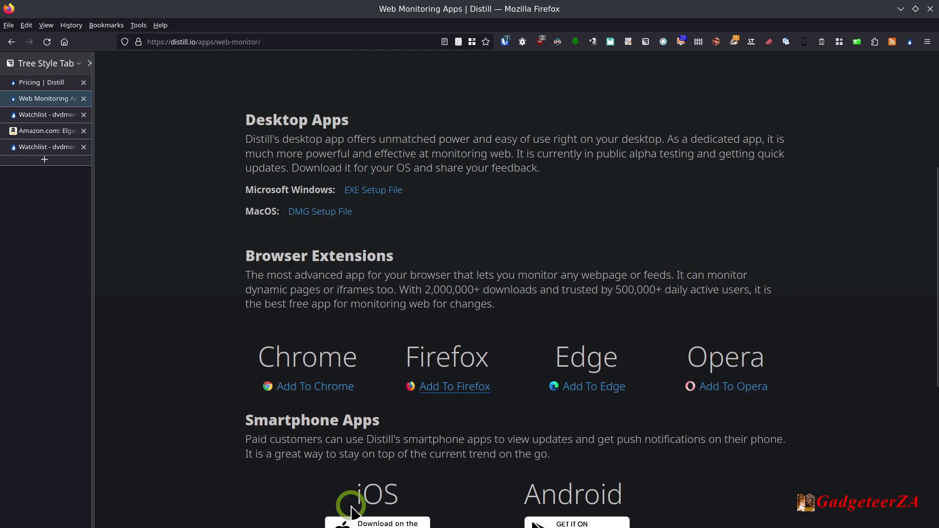
{"action": "scroll", "coordinate": [353, 510], "scroll_direction": "down", "scroll_amount": 4}
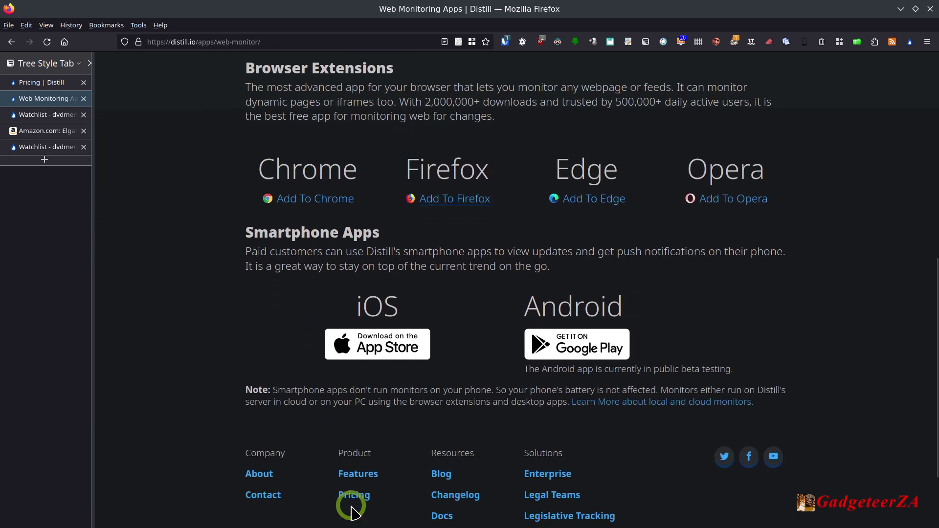
{"action": "scroll", "coordinate": [353, 512], "scroll_direction": "down", "scroll_amount": 1}
{"action": "scroll", "coordinate": [352, 511], "scroll_direction": "up", "scroll_amount": 10}
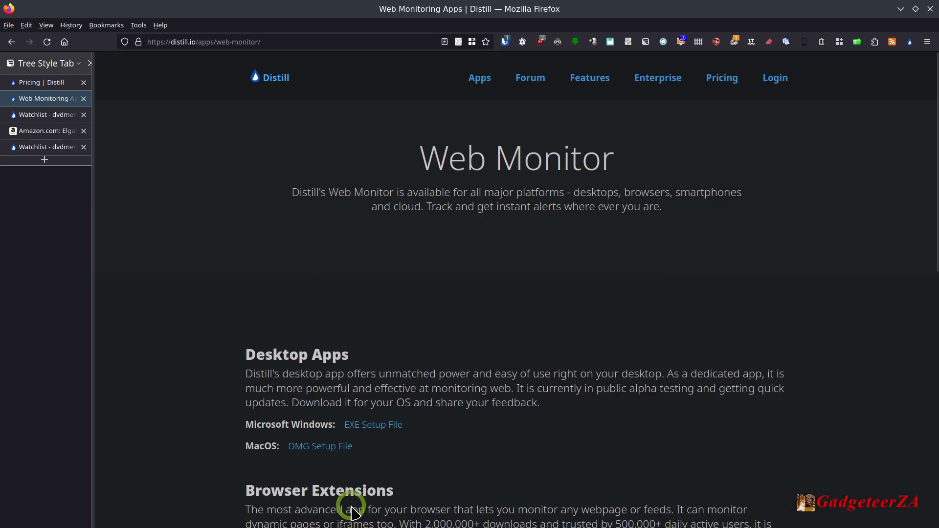